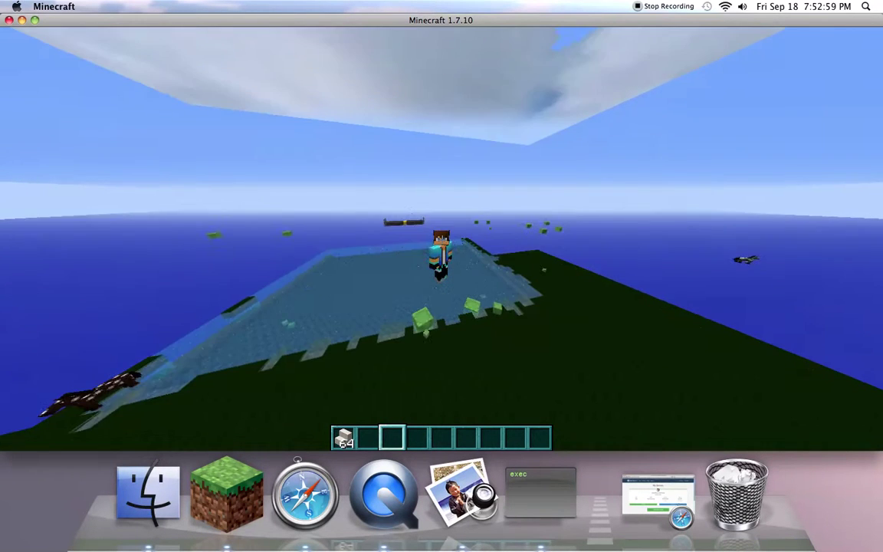
# Clear all 206 entities with /killall all and return to first-person view
pyautogui.press('t')
pyautogui.press('Return')
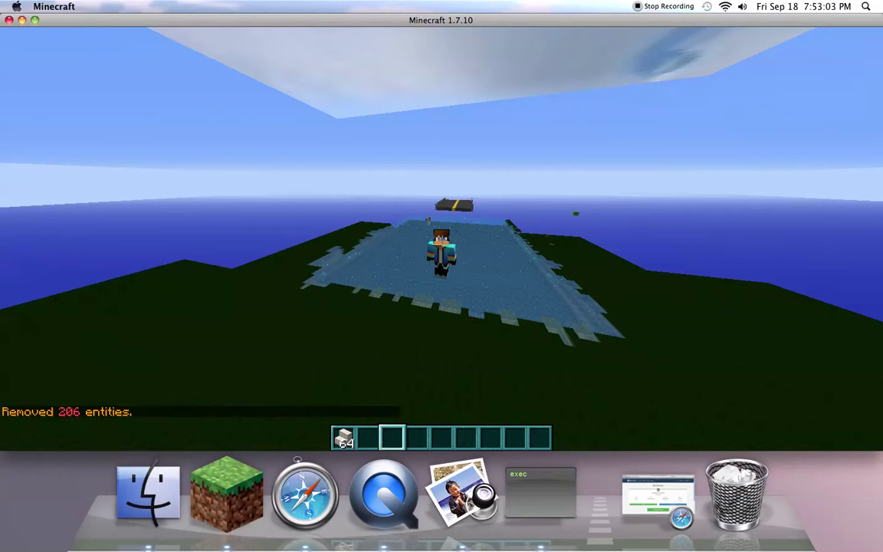
pyautogui.press('F5')
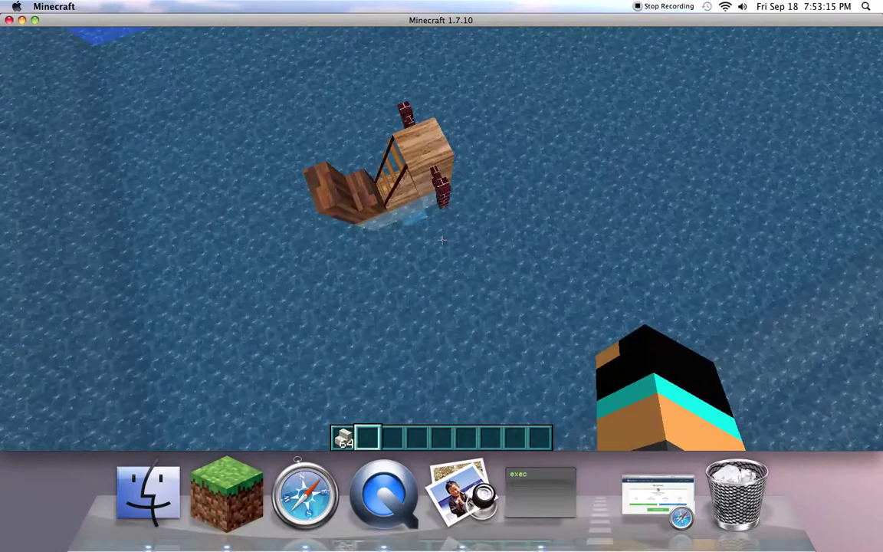
# Fly across the island from the pond to the green jet beside the glass-fronted building
pyautogui.press('F3')
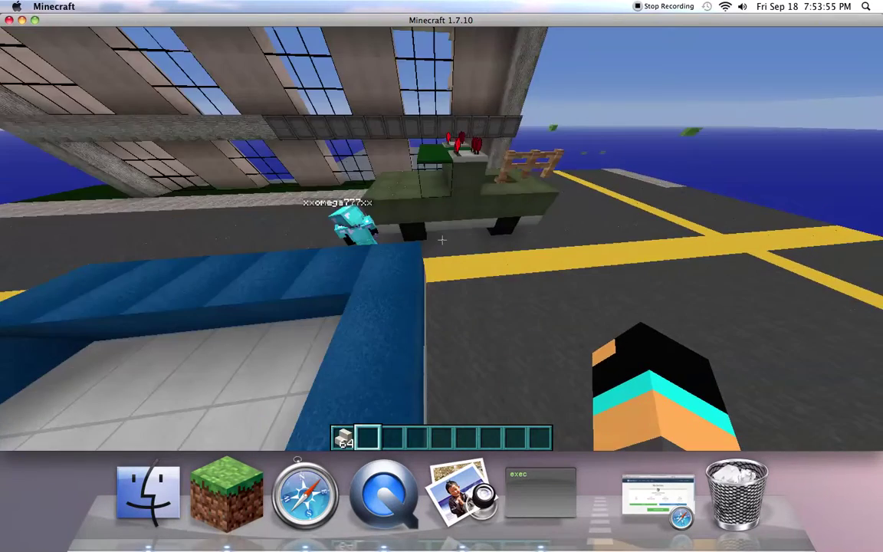
# Take the Bow from the Combat items, fire it, and look down the road toward the hotel
pyautogui.press('e')
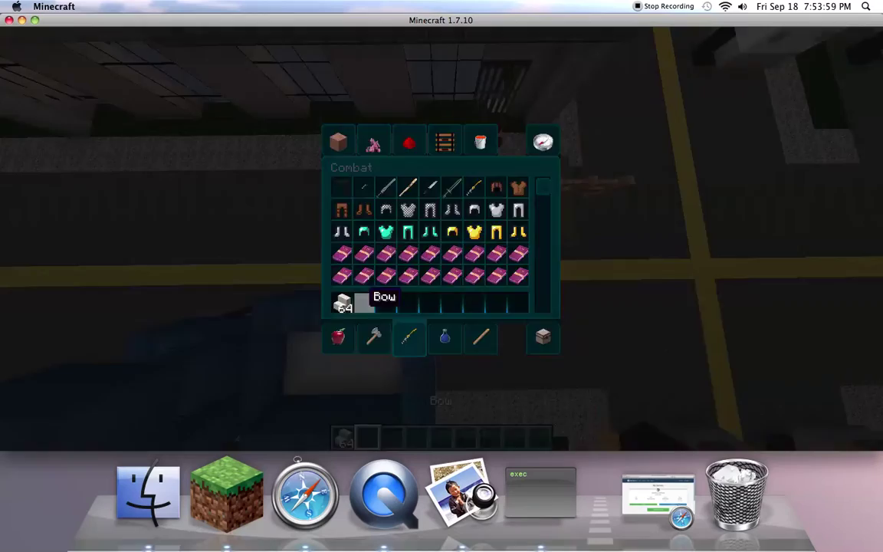
pyautogui.press('Escape')
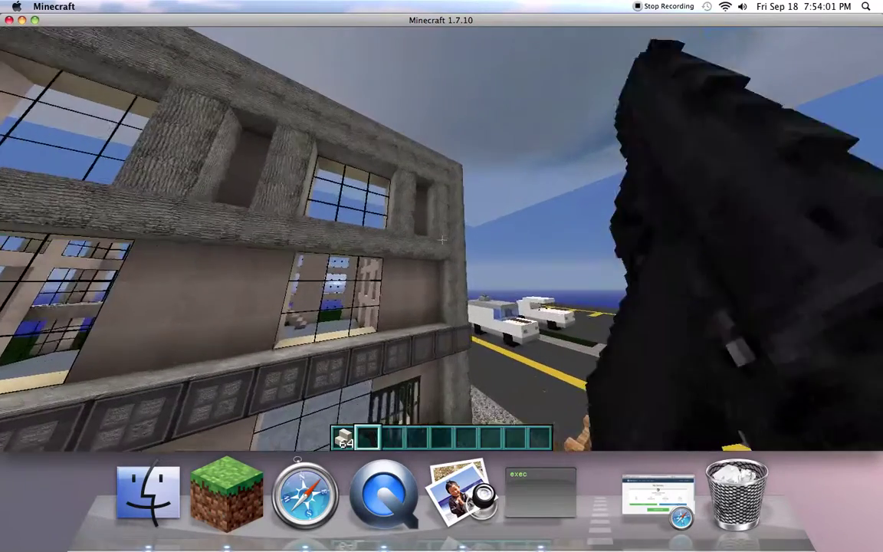
pyautogui.click(441, 239)
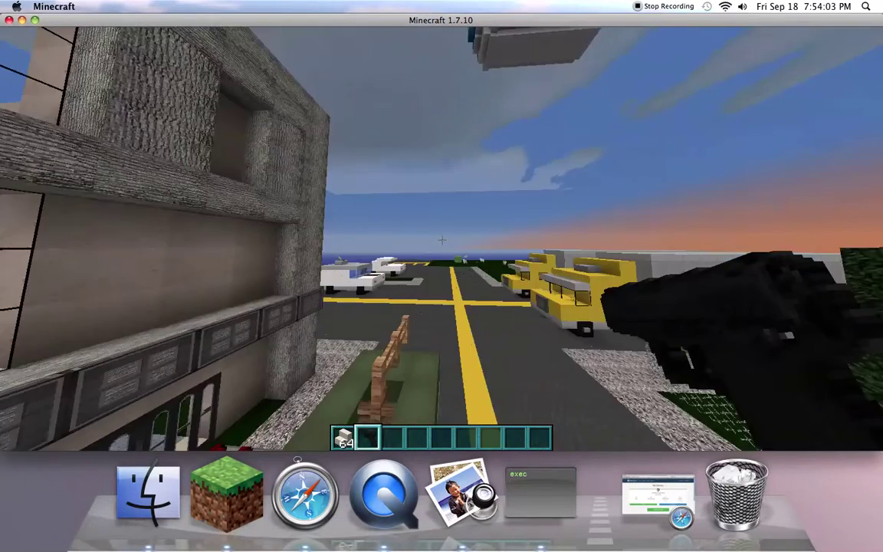
pyautogui.moveTo(441, 239); pyautogui.dragTo(441, 239)
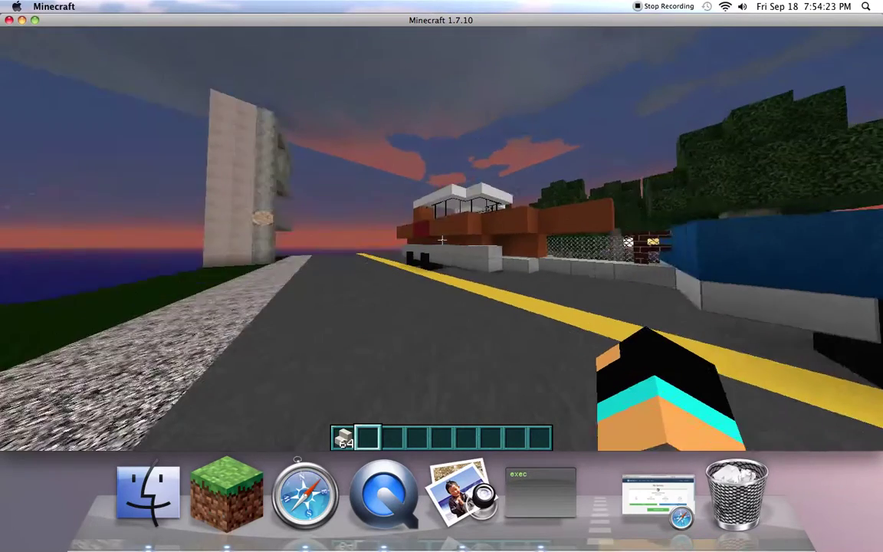
# Walk through the hotel courtyard, toggling the F3 debug readout to check coordinates
pyautogui.press('F3')
pyautogui.press('F3')
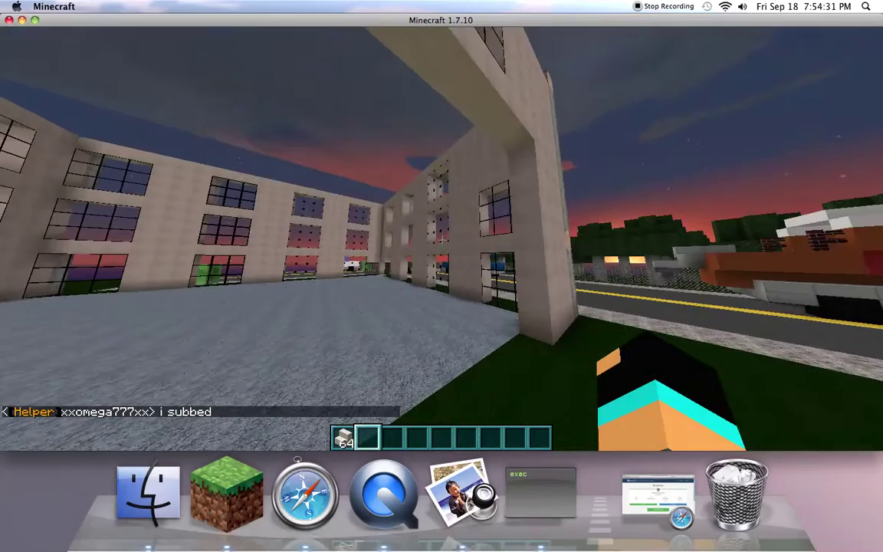
pyautogui.press('F3')
pyautogui.press('F3')
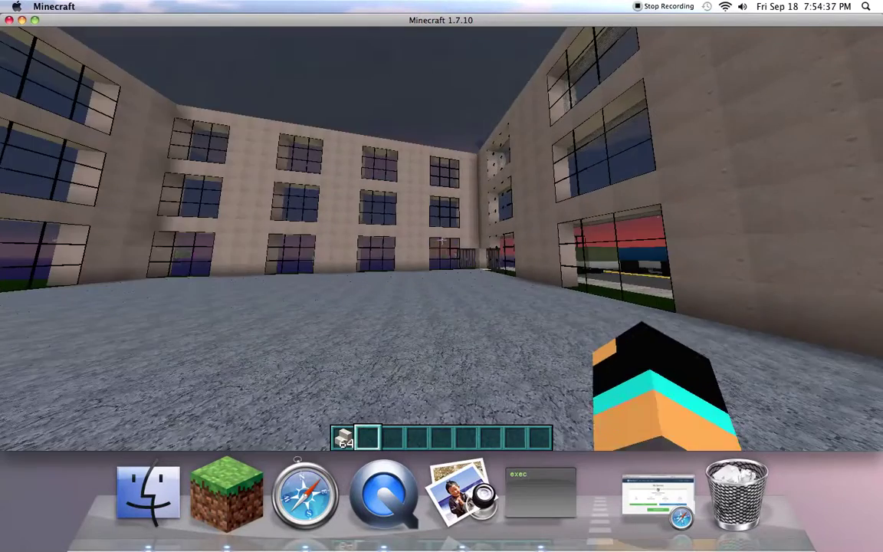
pyautogui.press('F3')
pyautogui.press('F3')
pyautogui.press('F3')
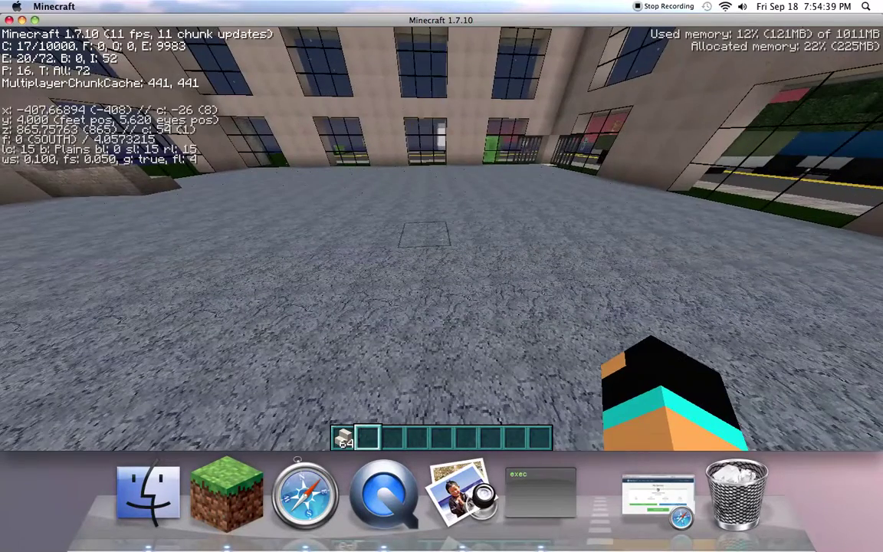
pyautogui.press('F3')
pyautogui.press('F3')
pyautogui.press('F3')
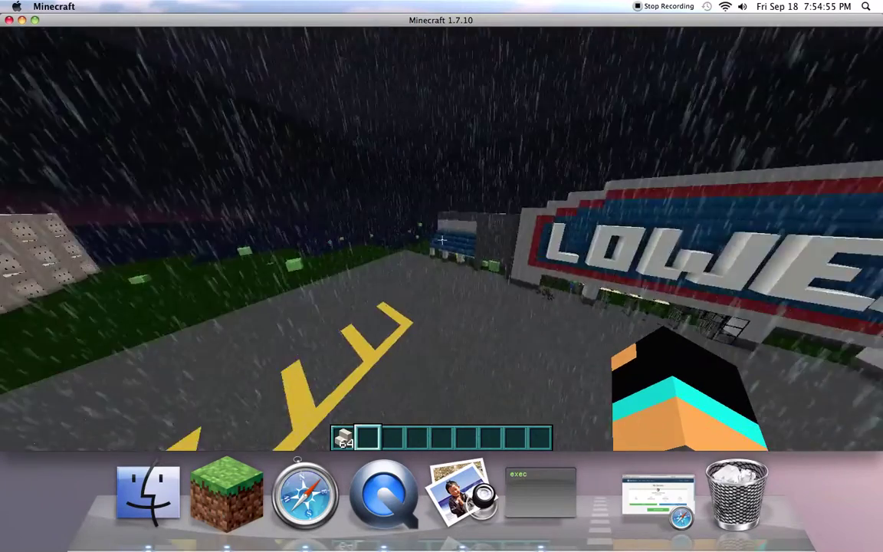
# Run /sun to make it 6:00 AM with clear, sunny weather
pyautogui.press('/')
pyautogui.write('sun')
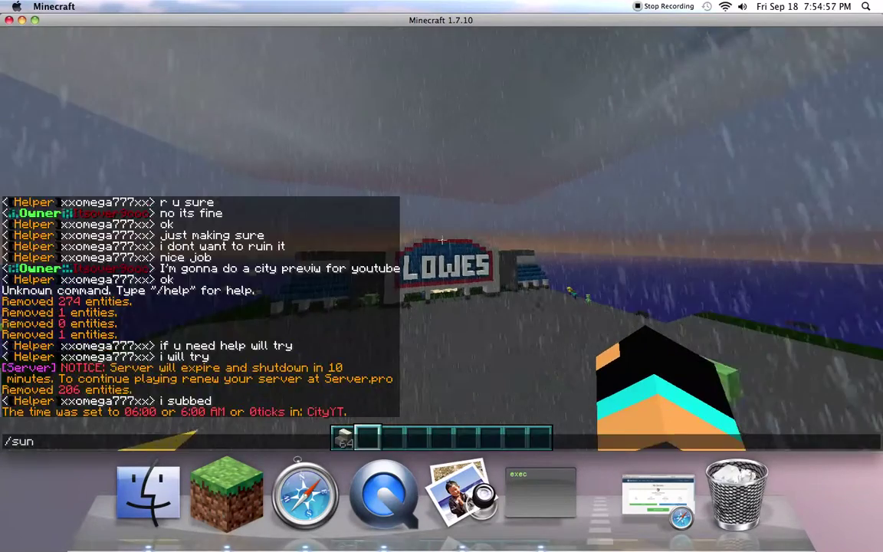
pyautogui.press('Return')
pyautogui.press('F3')
pyautogui.press('F3')
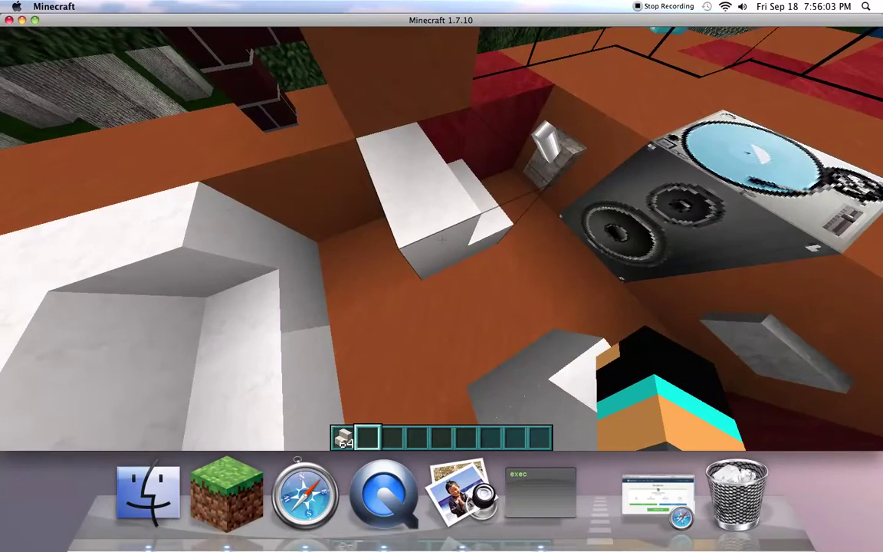
# Sit inside the camper van, viewing its white seats and the turntable speaker on the dashboard
pyautogui.press('F3')
pyautogui.press('F3')
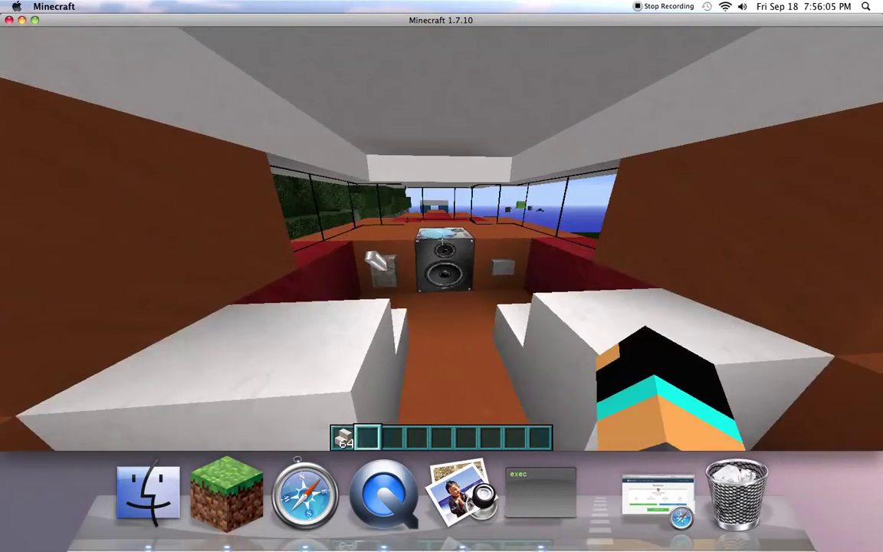